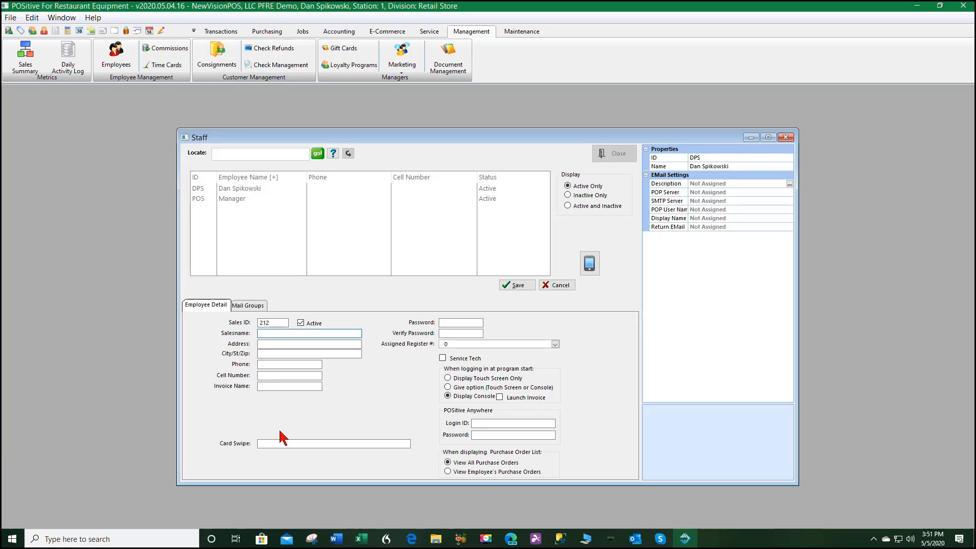
Enter the employee's salesname and a password, retyping it in Verify Password
type("ad Pitt")
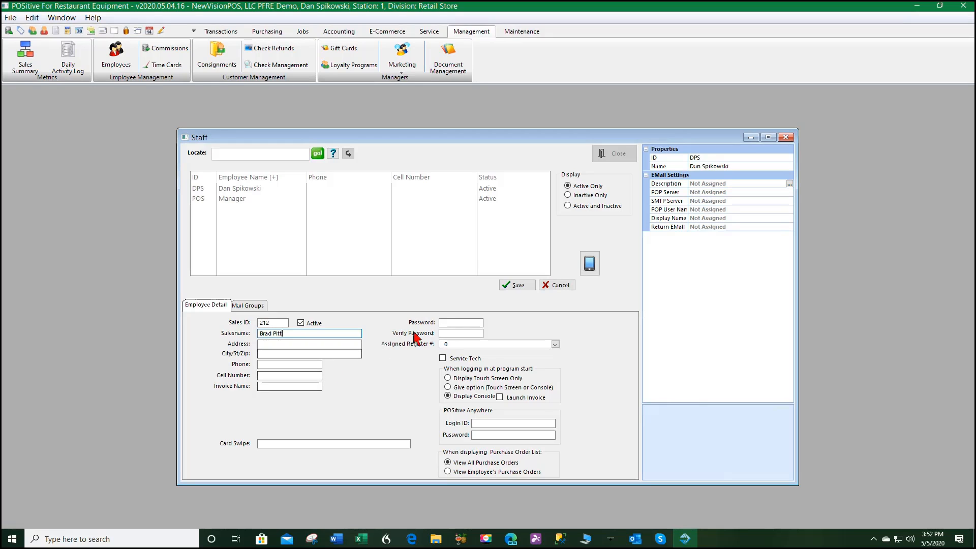
left_click(455, 321)
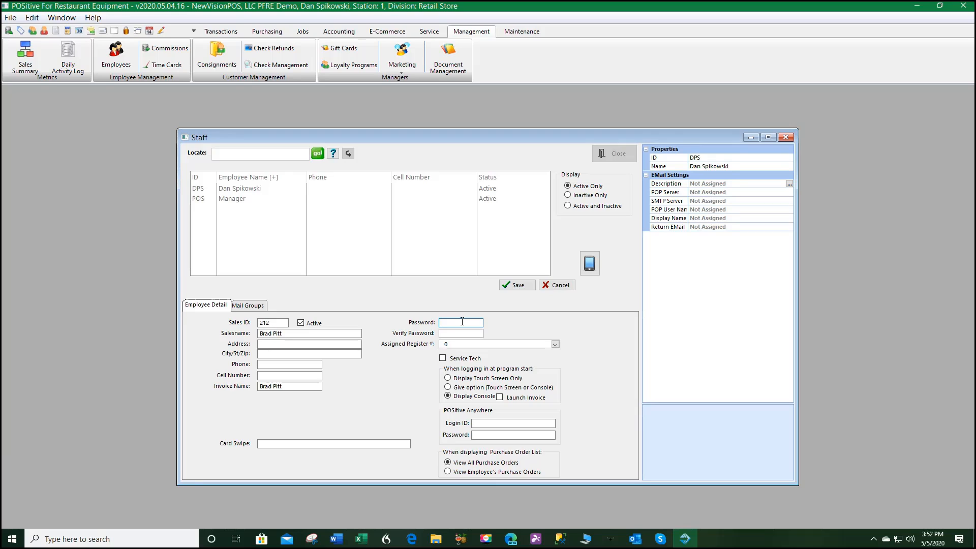
type("•••")
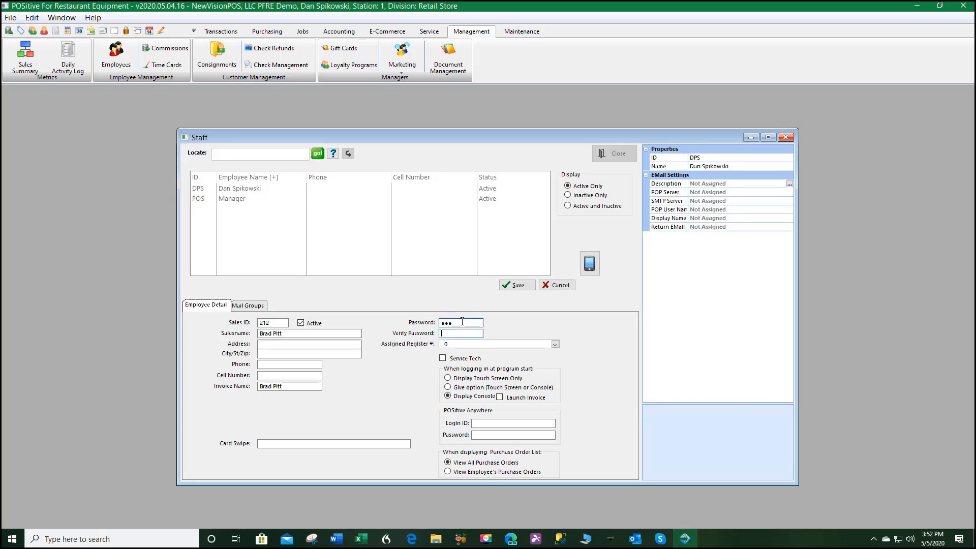
key("Tab")
type("•")
key("Tab")
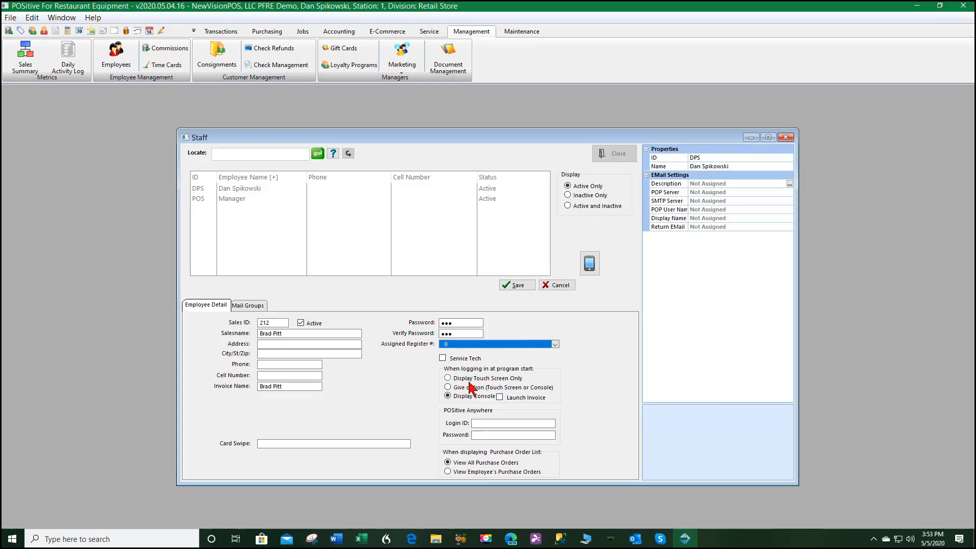
Set the login-at-program-start option to 'Give option (Touch Screen or Console)'
left_click(447, 388)
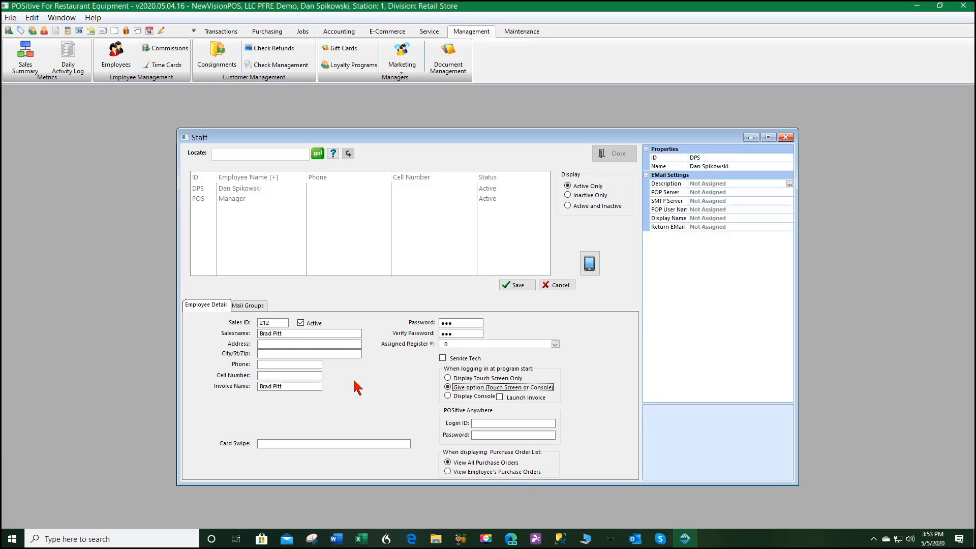
Save the employee record and move them into the All mail group
left_click(518, 284)
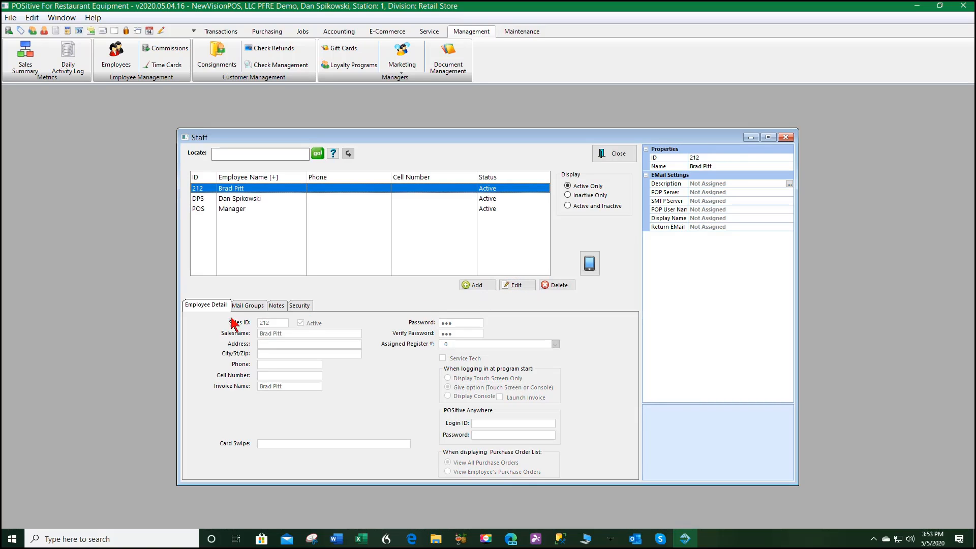
left_click(256, 305)
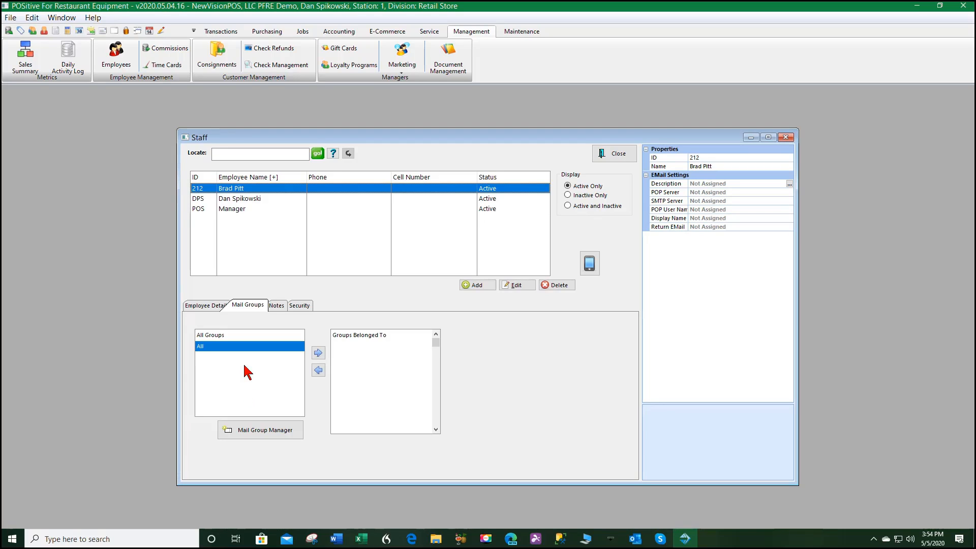
left_click(319, 353)
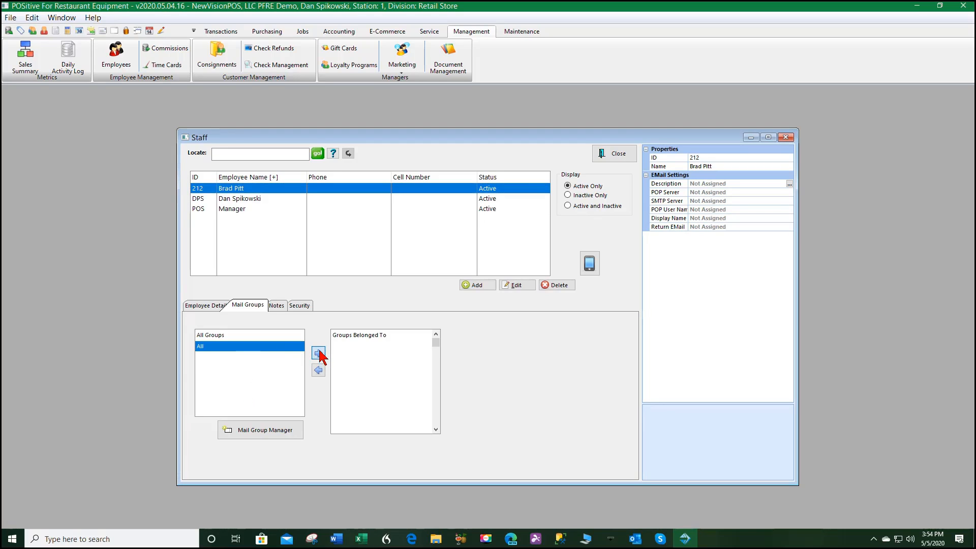
left_click(275, 307)
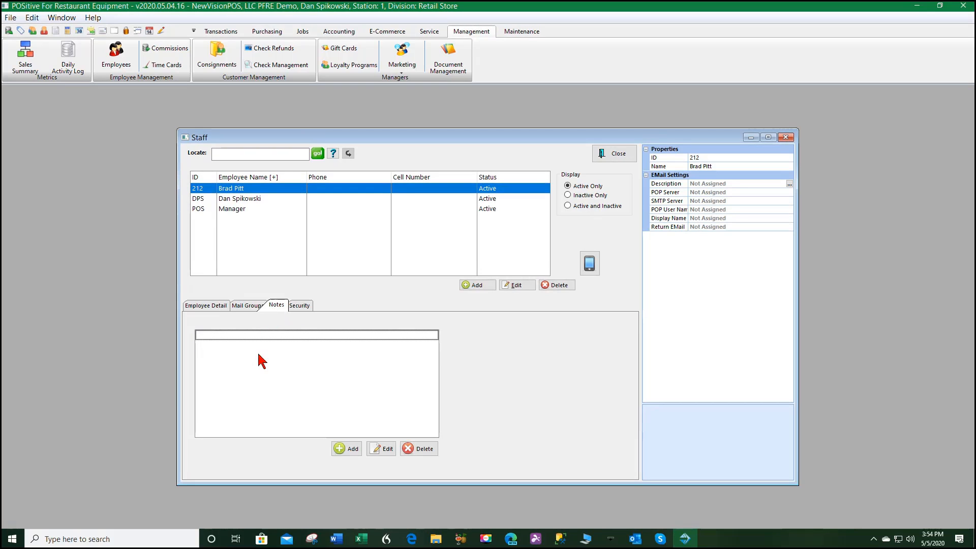
Add a new Employee Note to the record and save it with OK
left_click(343, 444)
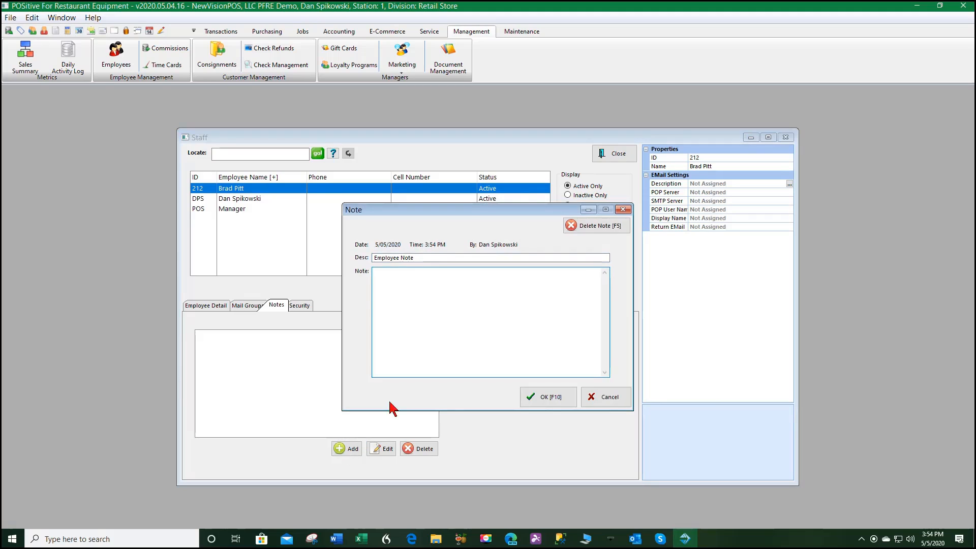
left_click(390, 276)
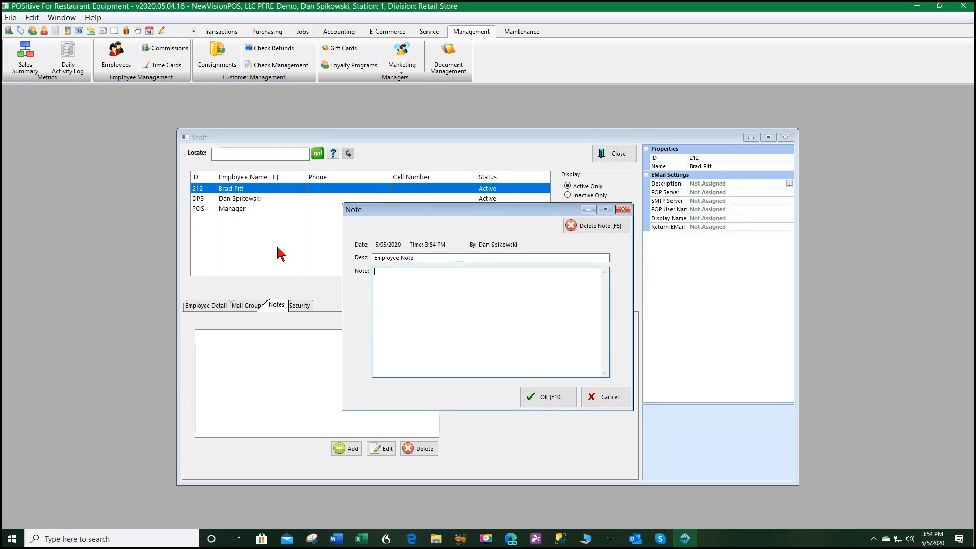
left_click(544, 398)
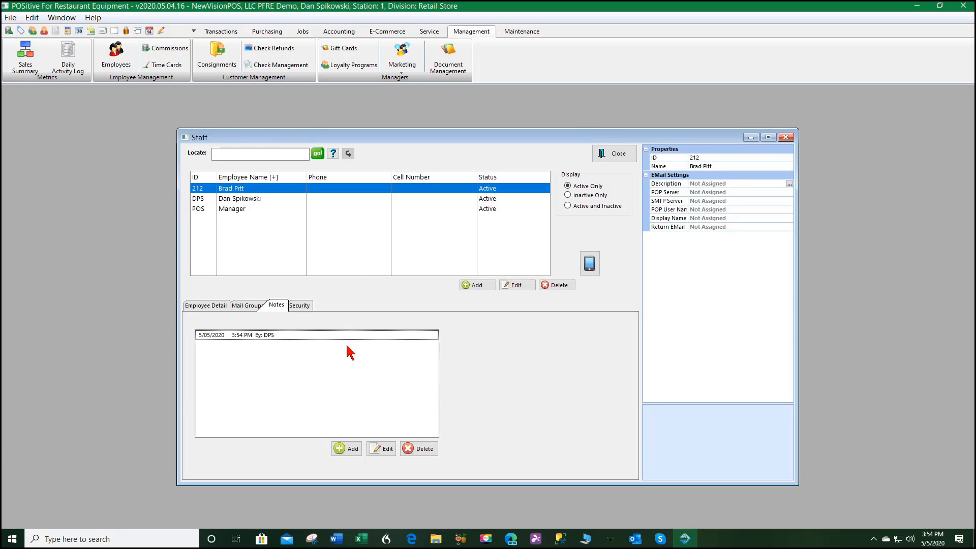
left_click(302, 307)
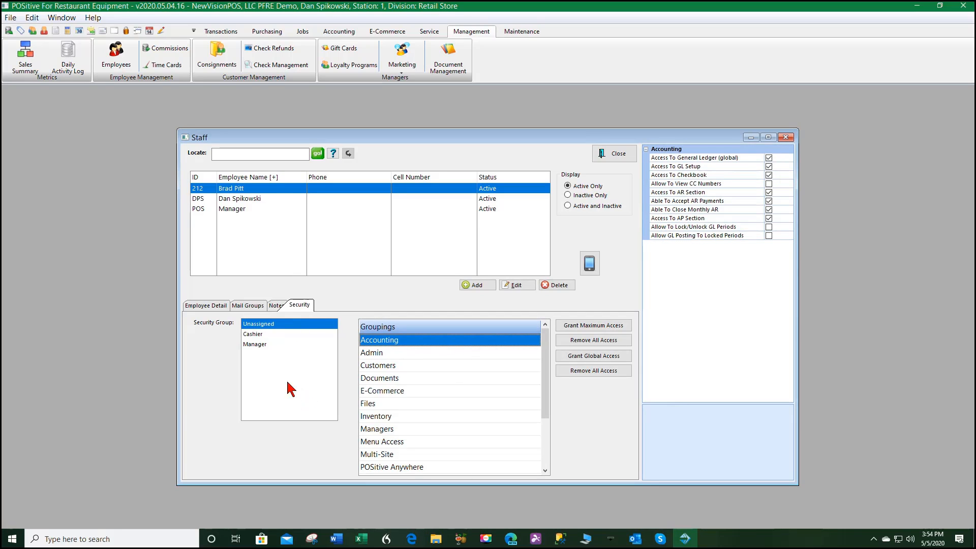
Browse the Admin, Customers, Documents, E-Commerce and Inventory permission checklists
left_click(372, 354)
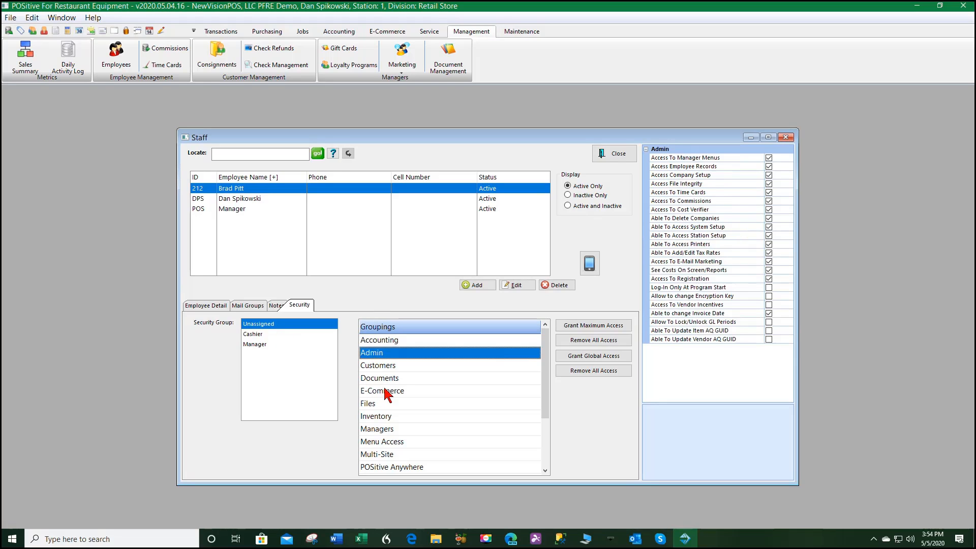
left_click(380, 366)
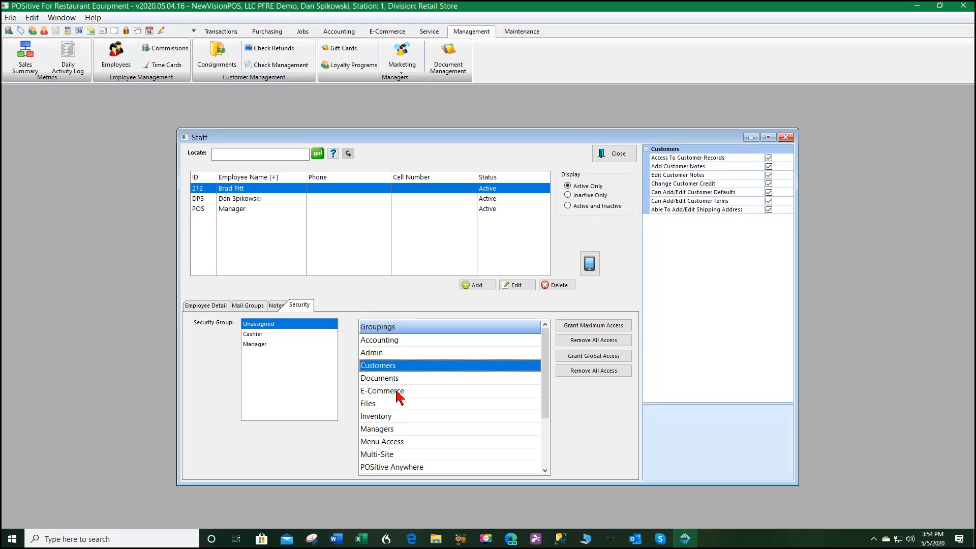
left_click(386, 381)
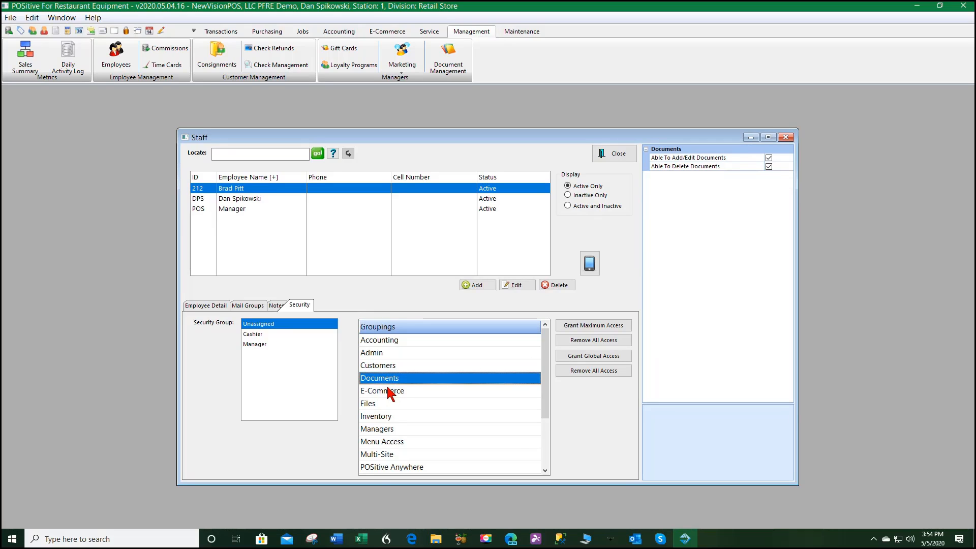
left_click(392, 390)
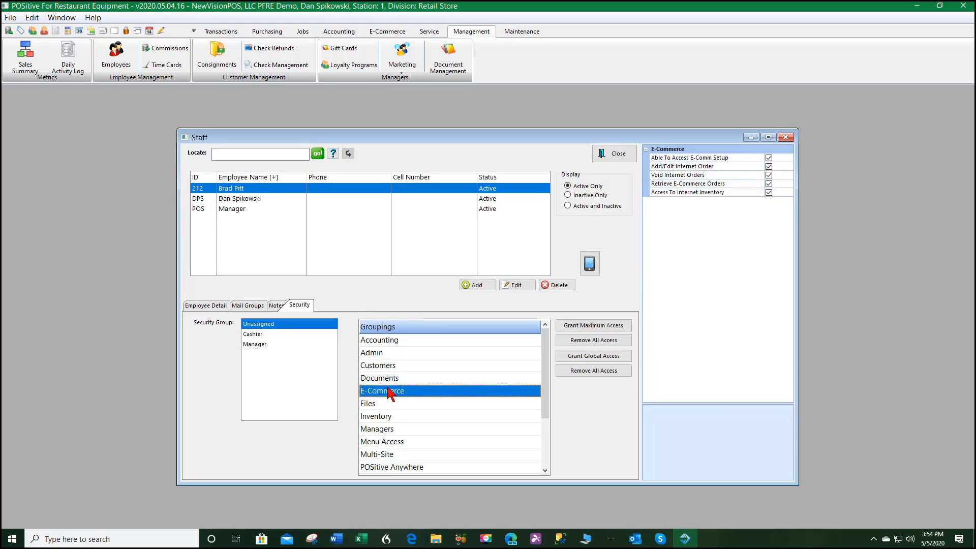
left_click(380, 417)
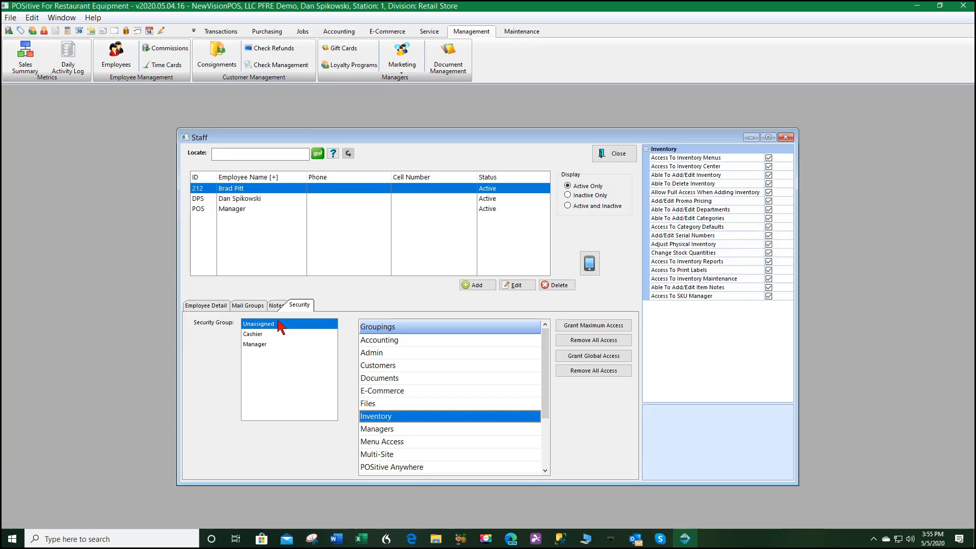
Grant global access, then uncheck General Ledger, GL Setup, Checkbook, View CC Numbers and locked-period GL posting in Accounting
left_click(591, 358)
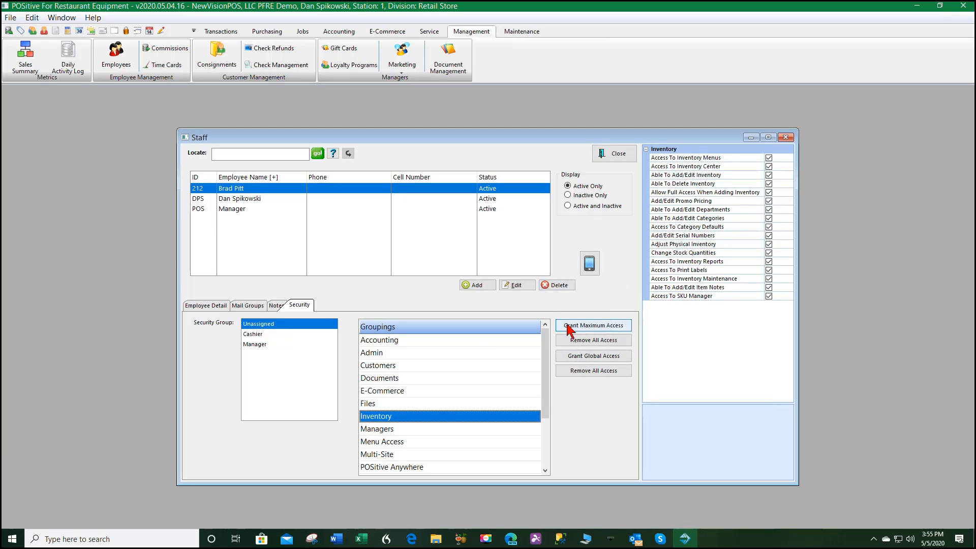
left_click(386, 340)
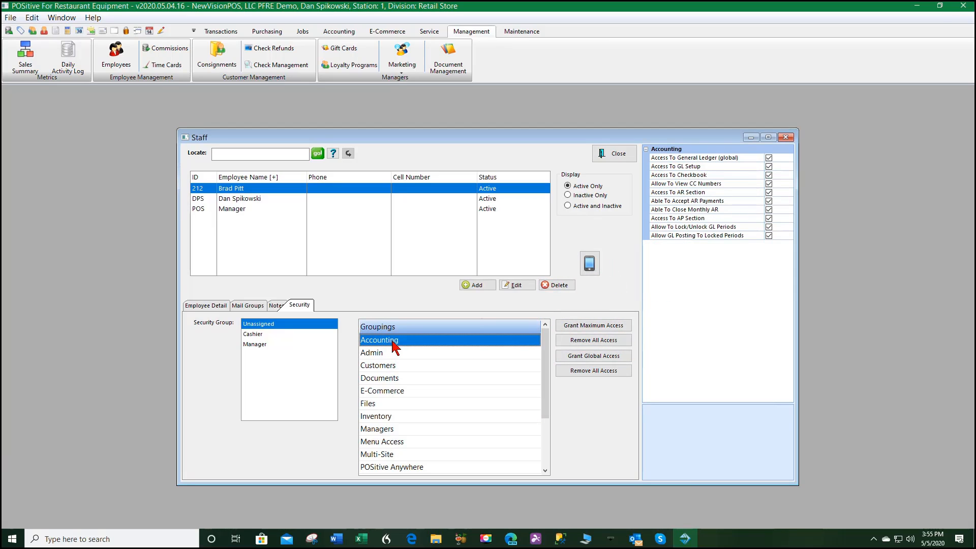
left_click(769, 157)
left_click(769, 166)
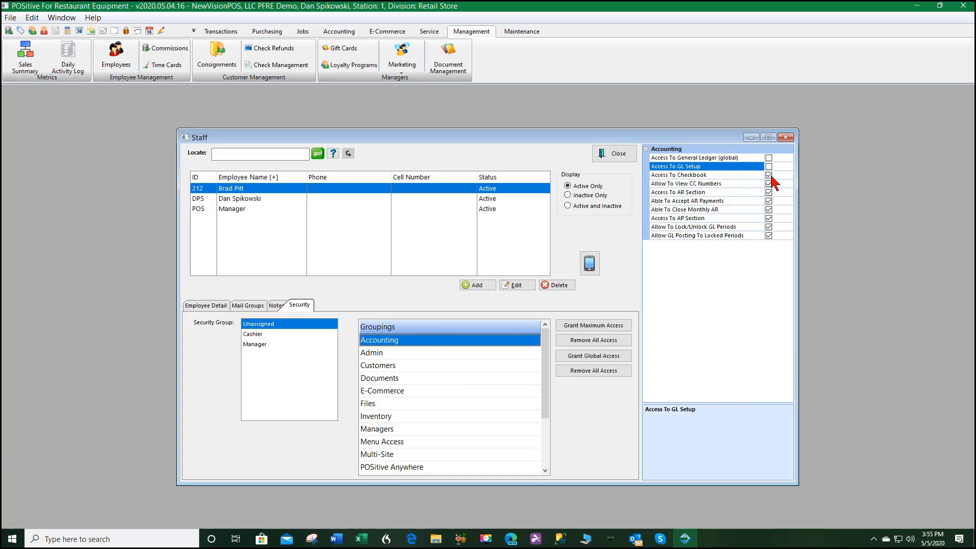
left_click(772, 178)
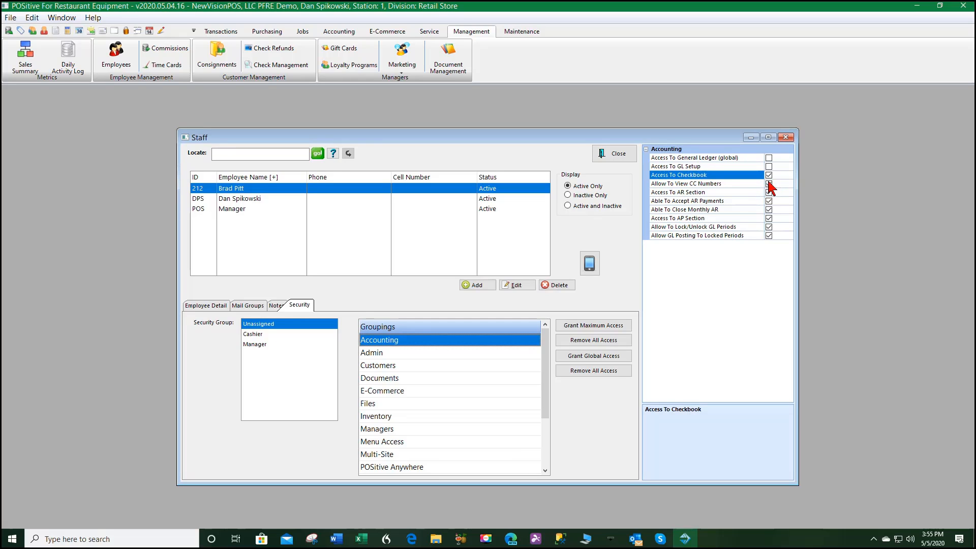
left_click(769, 176)
left_click(769, 183)
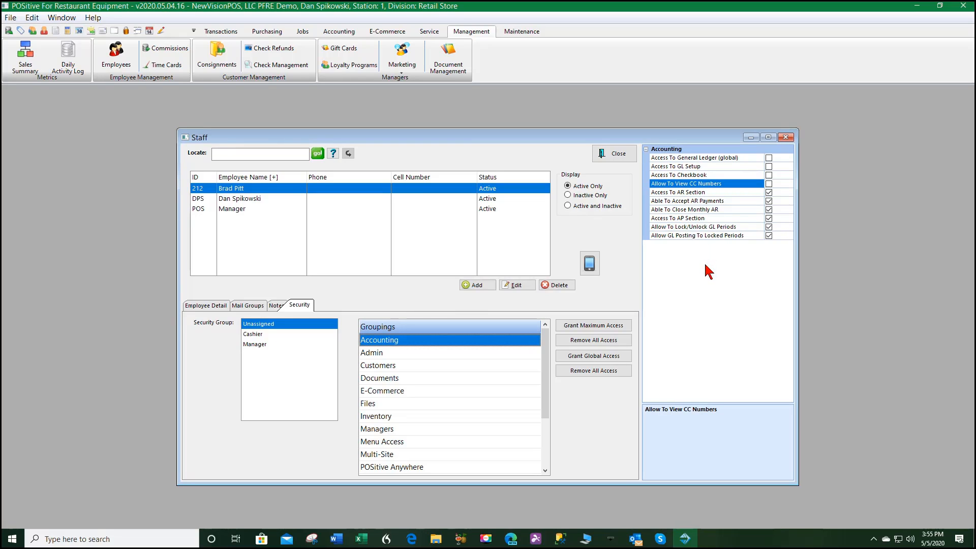
left_click(767, 236)
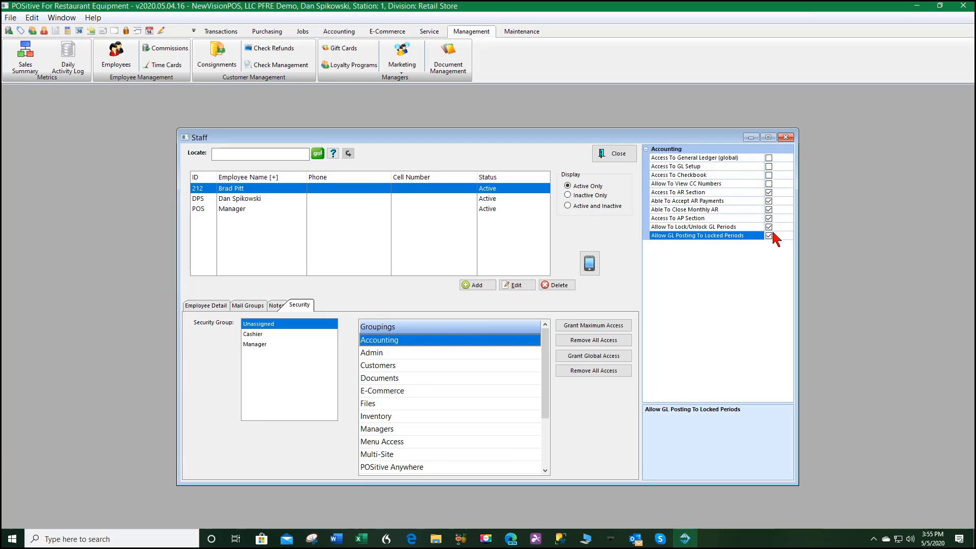
left_click(376, 369)
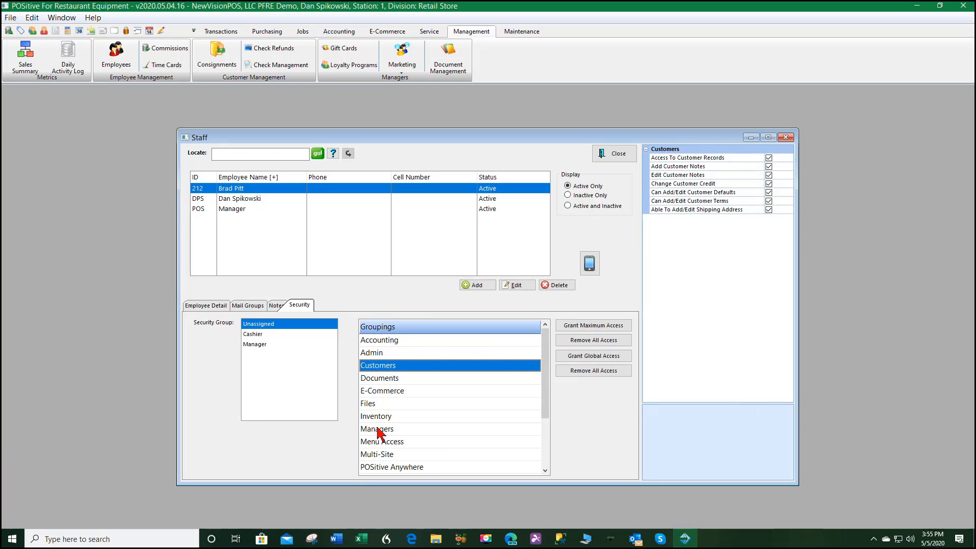
left_click(377, 445)
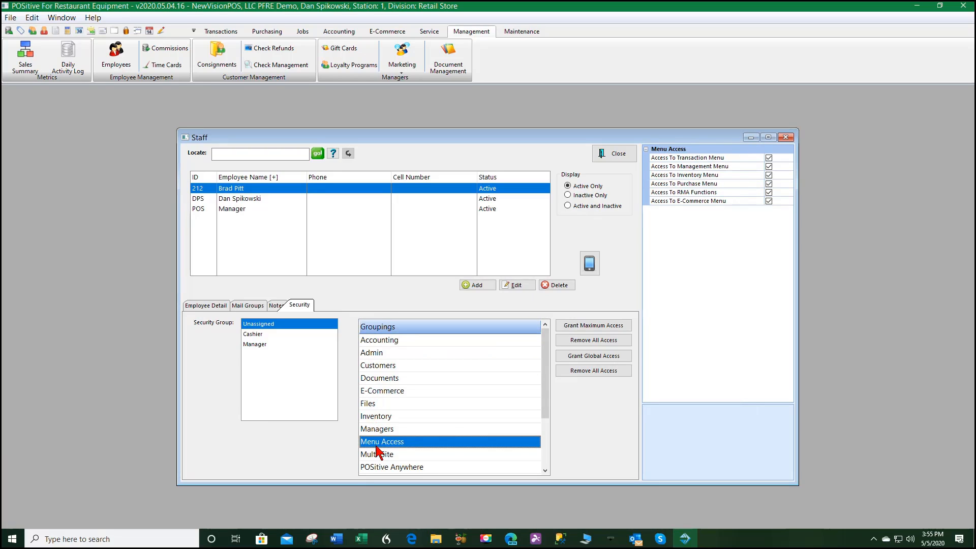